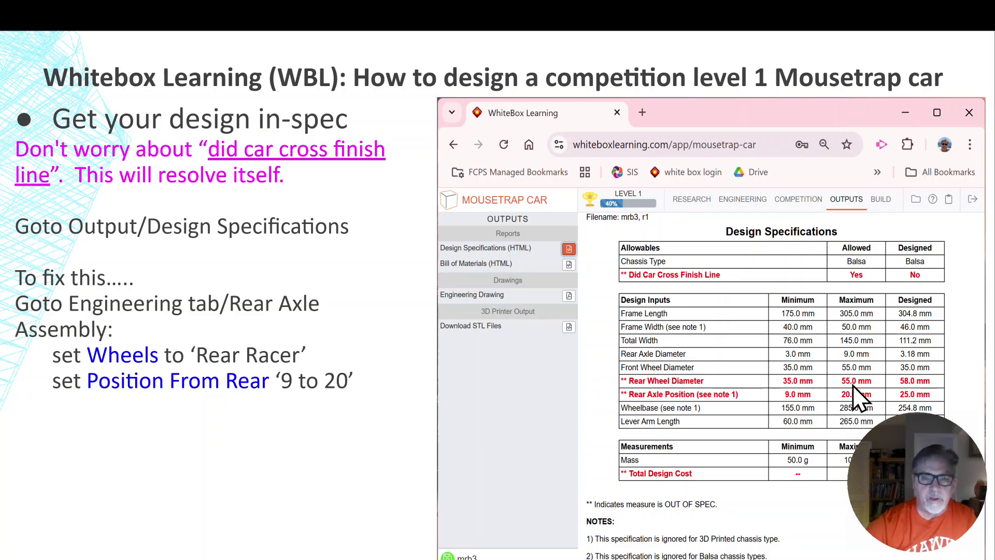
# Step: Switch from the slides to WhiteBox Learning and set the rear axle assembly's wheels to Rear Racers in the engineering section
pyautogui.hotkey('alt', 'Tab')
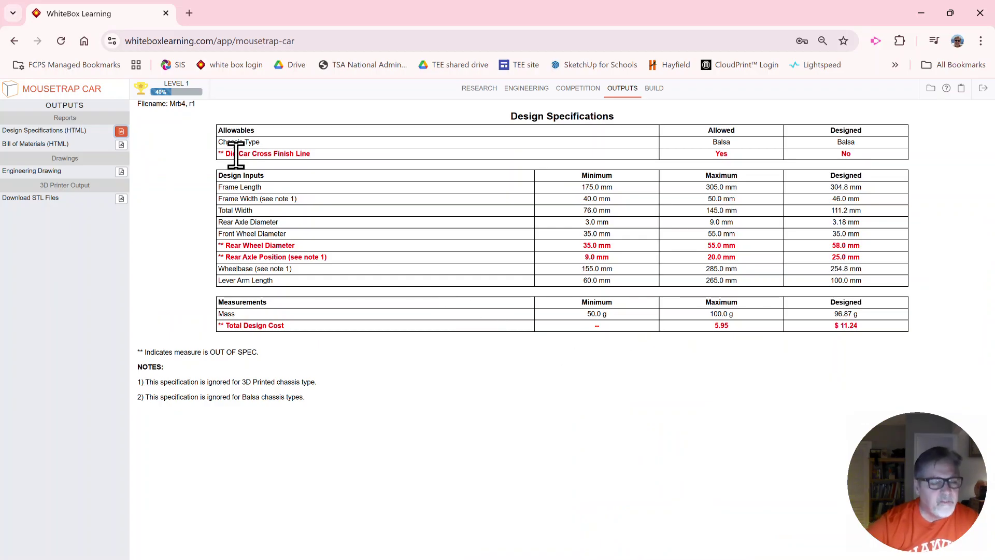
pyautogui.click(529, 91)
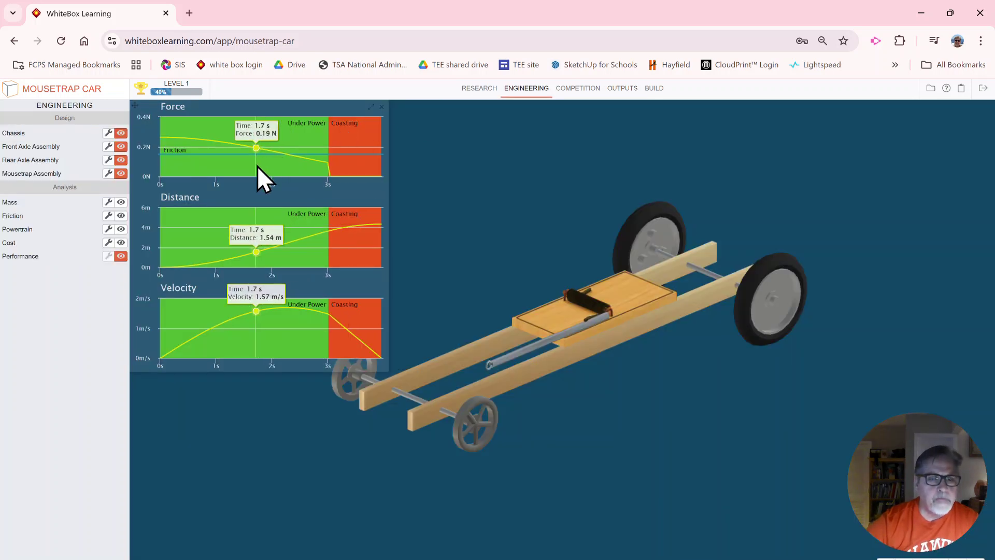
pyautogui.click(107, 161)
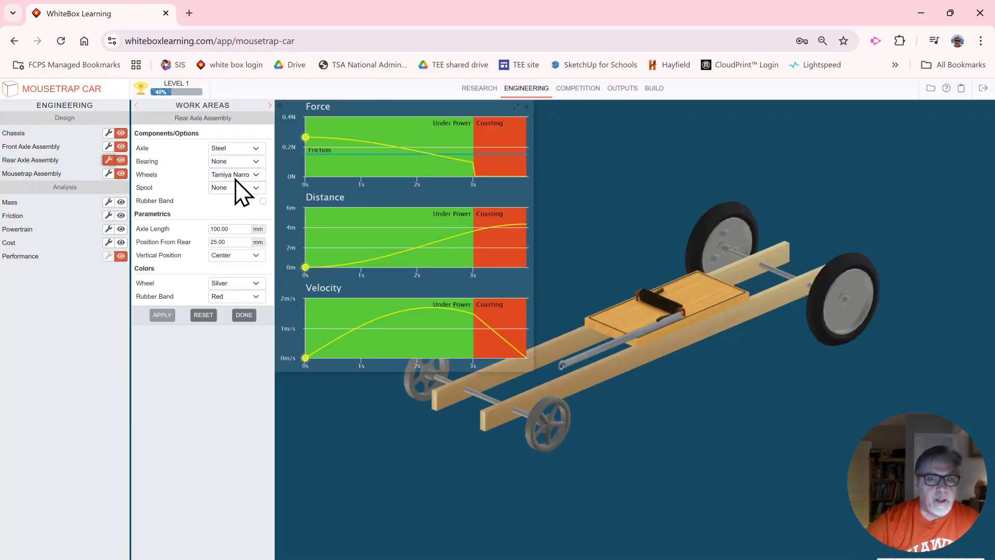
pyautogui.click(257, 172)
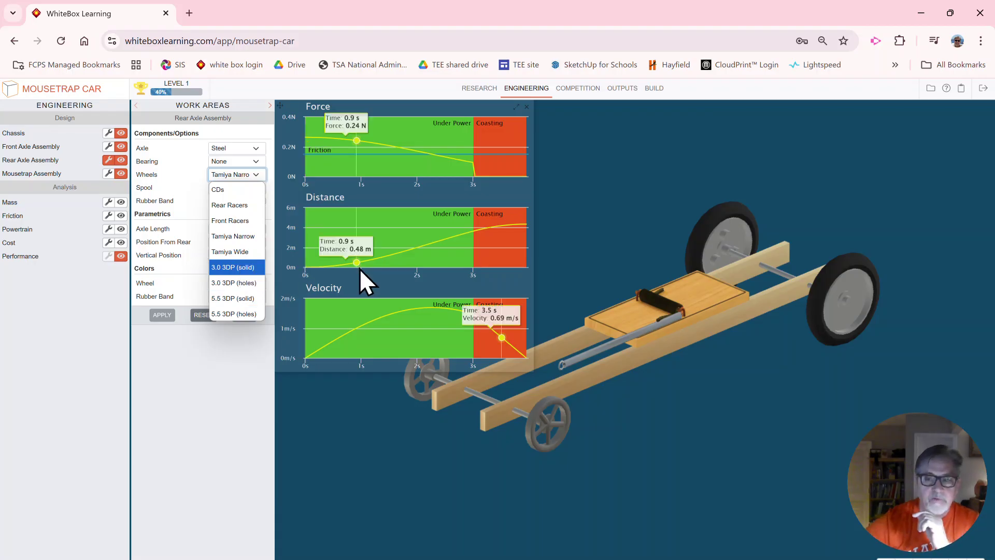
pyautogui.click(233, 207)
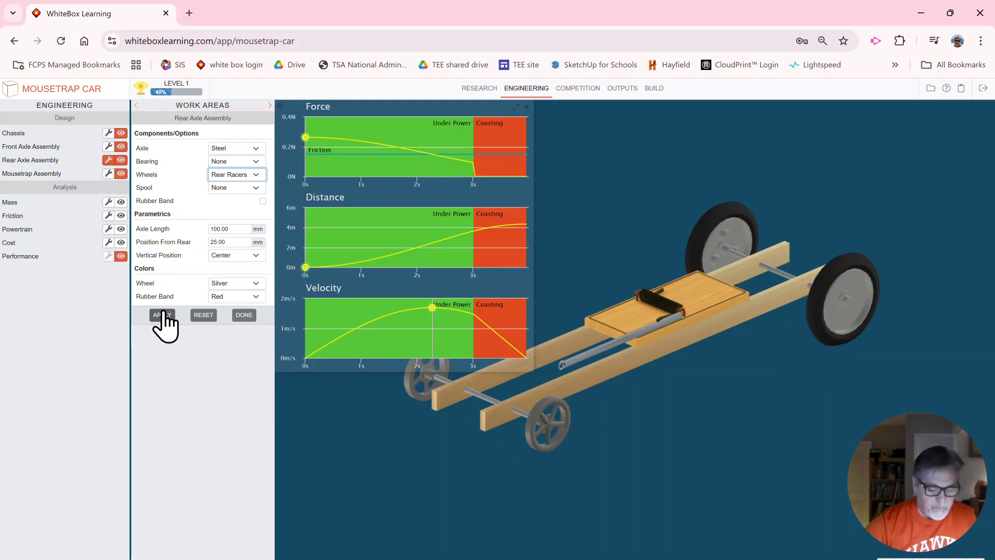
# Step: Set the rear axle's position from rear to 15 mm and apply the rear axle assembly changes
pyautogui.hotkey('alt', 'Tab')
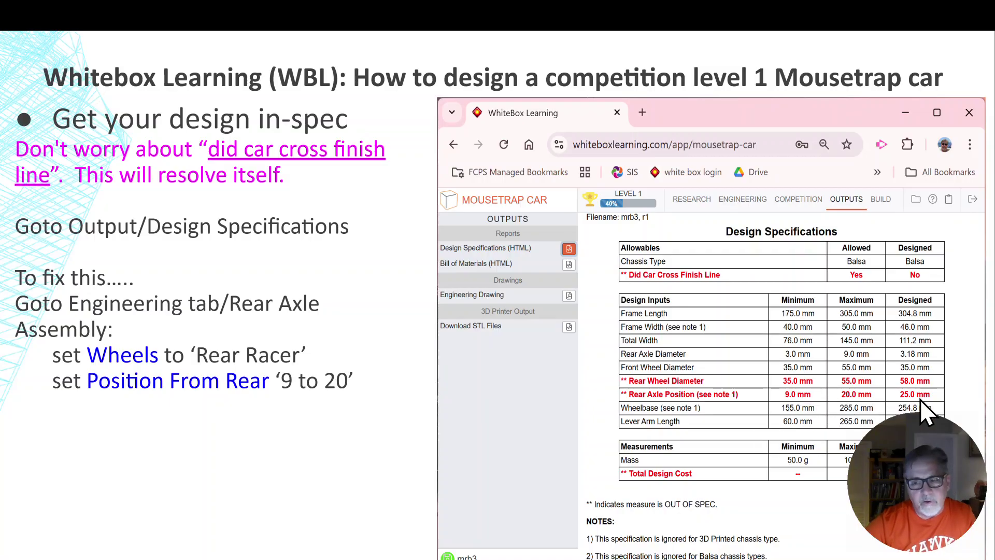
pyautogui.hotkey('alt', 'Tab')
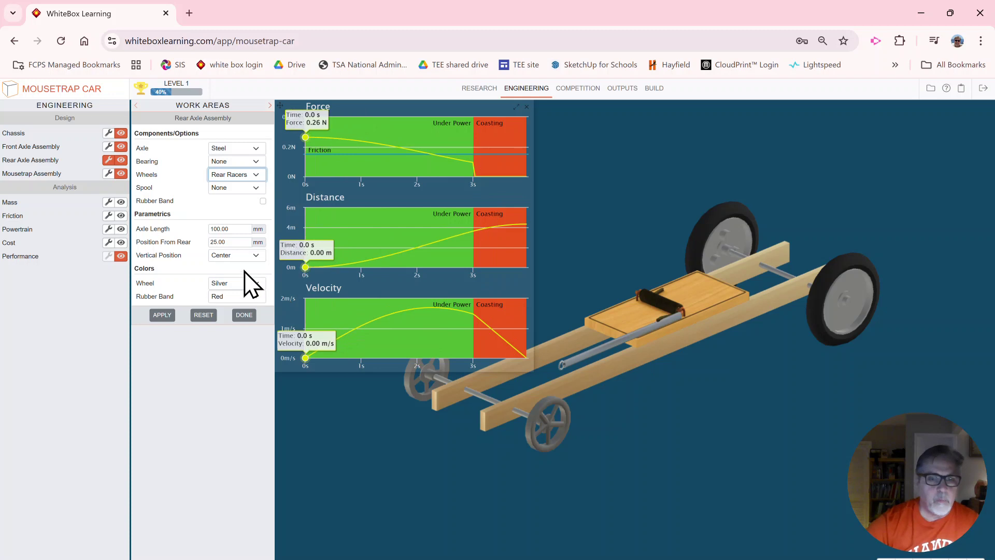
pyautogui.click(244, 242)
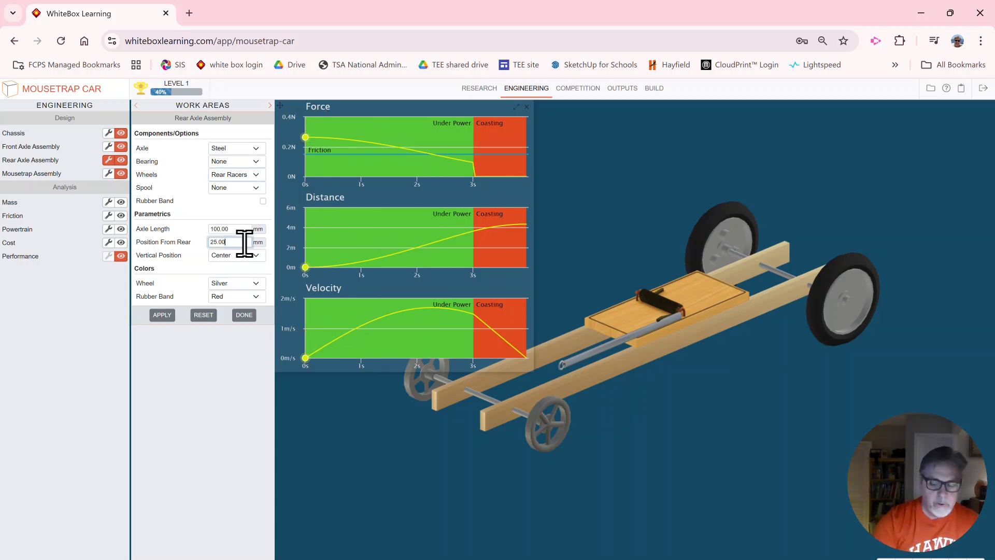
pyautogui.press('BackSpace')
pyautogui.press('BackSpace')
pyautogui.press('BackSpace')
pyautogui.press('BackSpace')
pyautogui.press('BackSpace')
pyautogui.write('15')
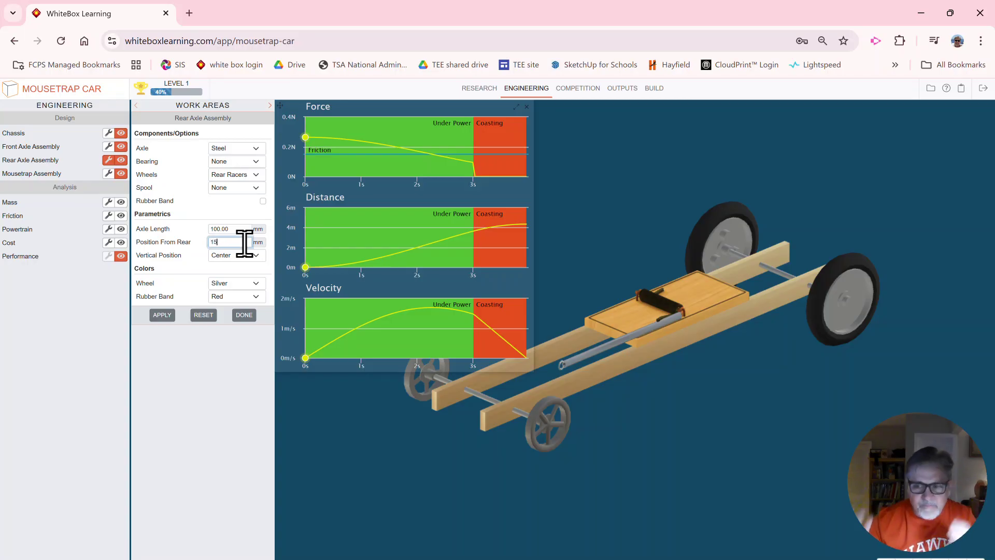
pyautogui.click(161, 316)
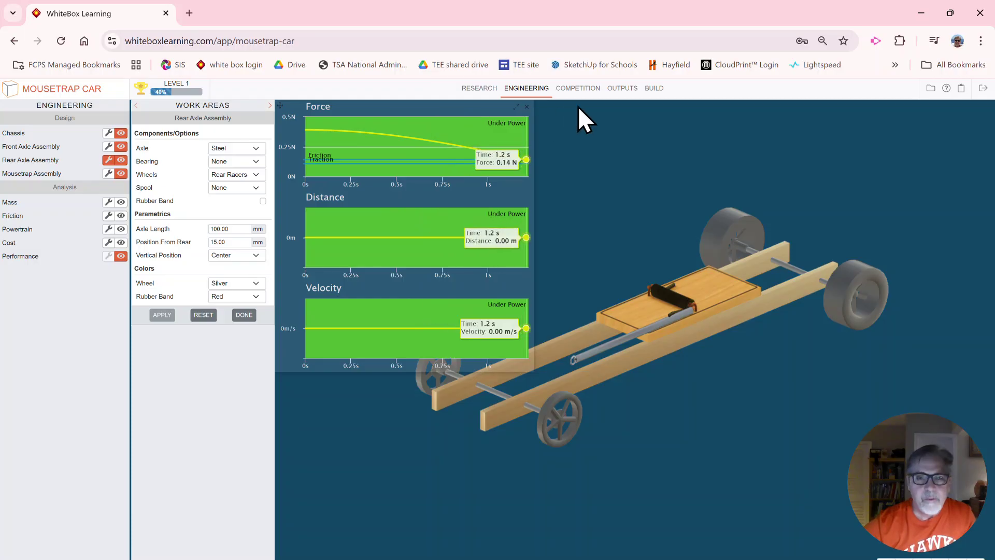
# Step: Check the design specifications report against the allowed limits and read the presentation's advice on why the car does not move
pyautogui.hotkey('alt', 'Tab')
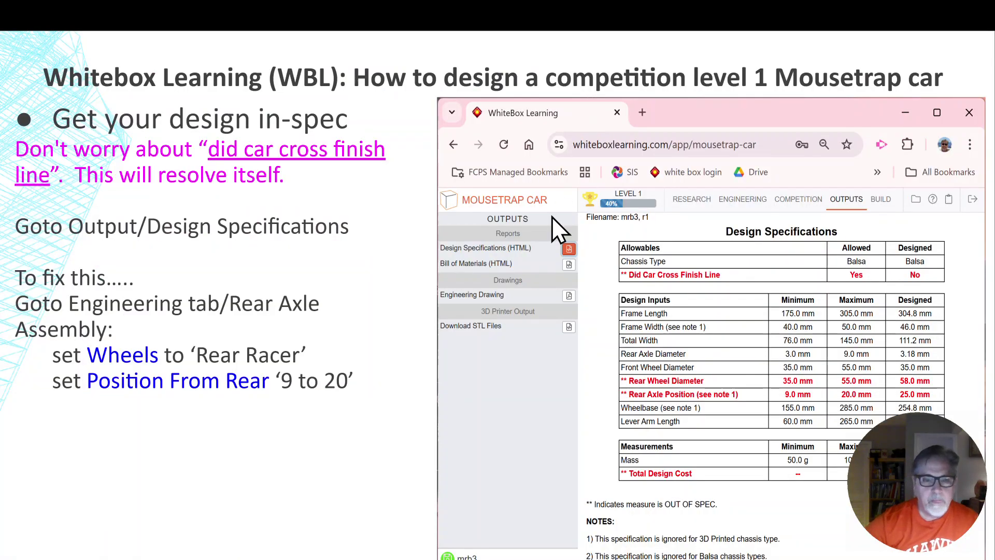
pyautogui.press('Right')
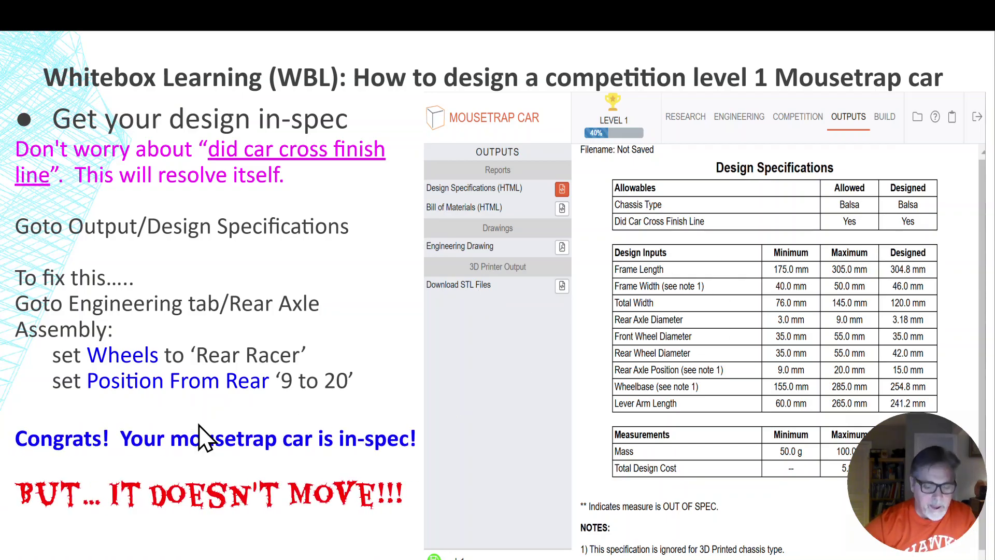
pyautogui.hotkey('alt', 'Tab')
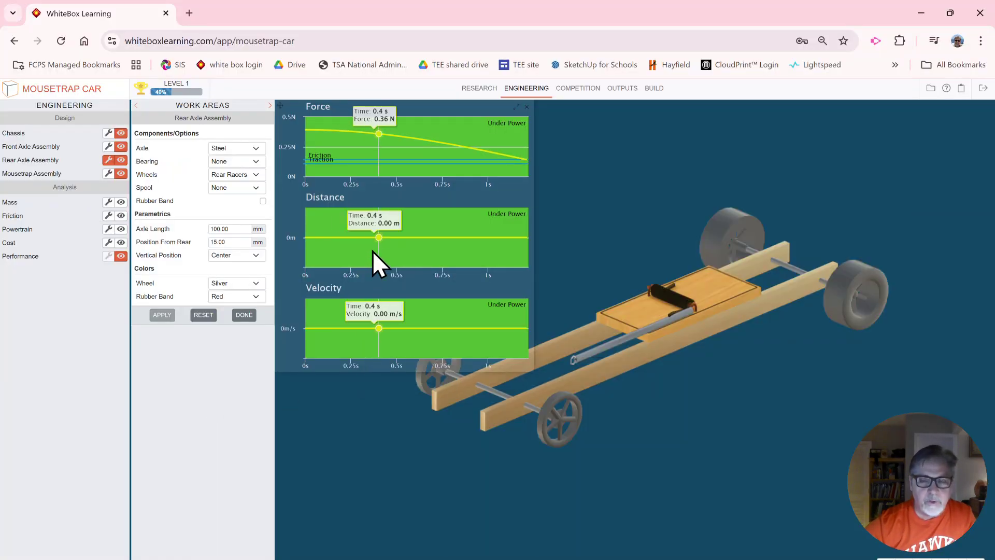
pyautogui.click(630, 92)
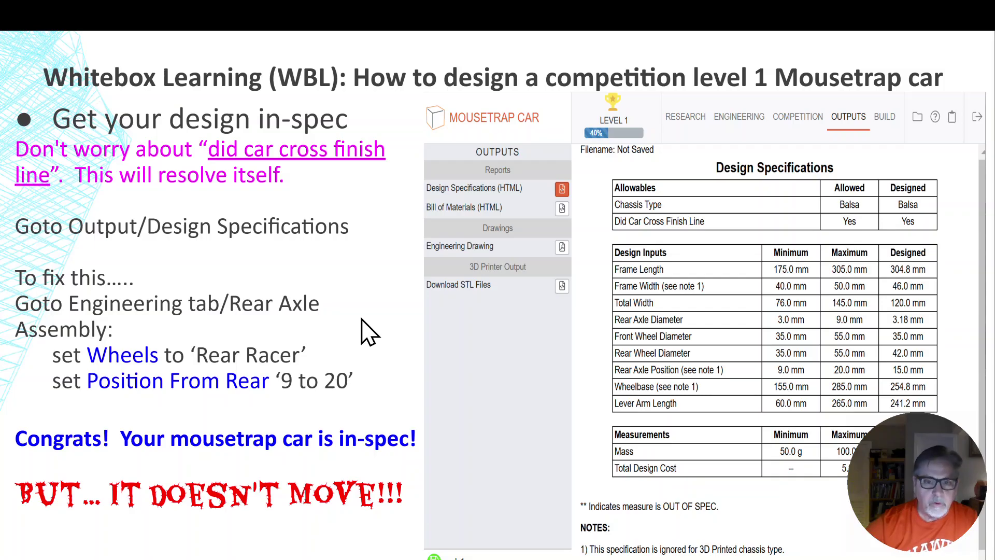
pyautogui.press('Right')
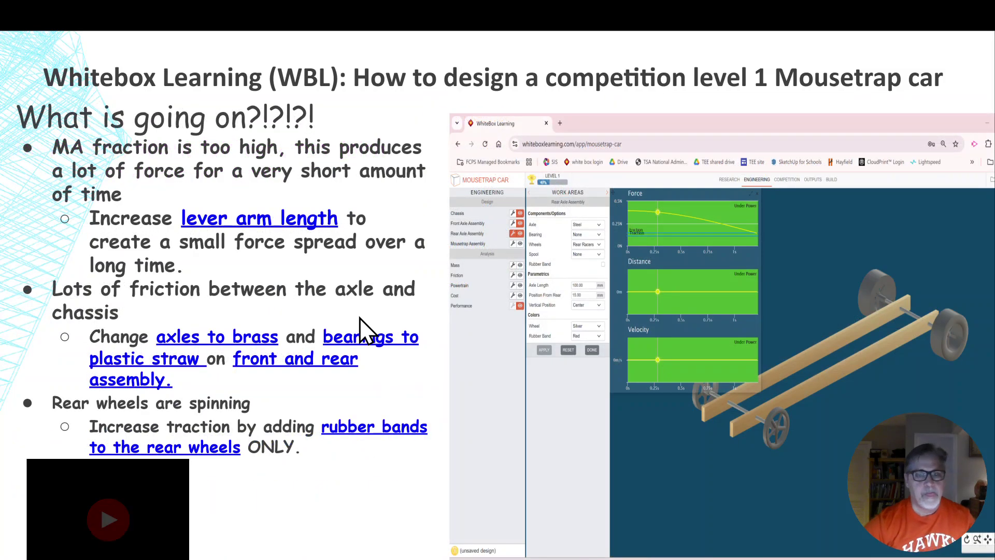
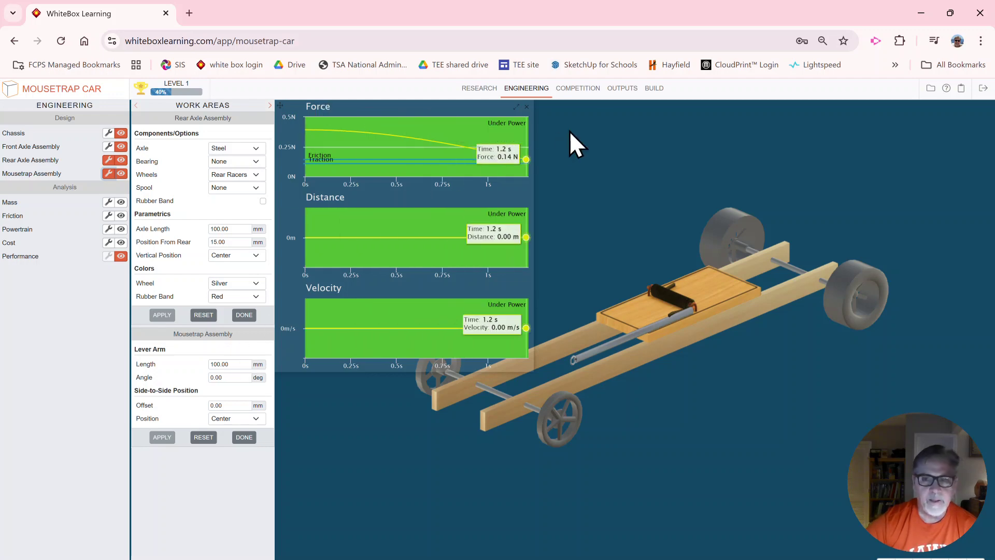
pyautogui.click(621, 90)
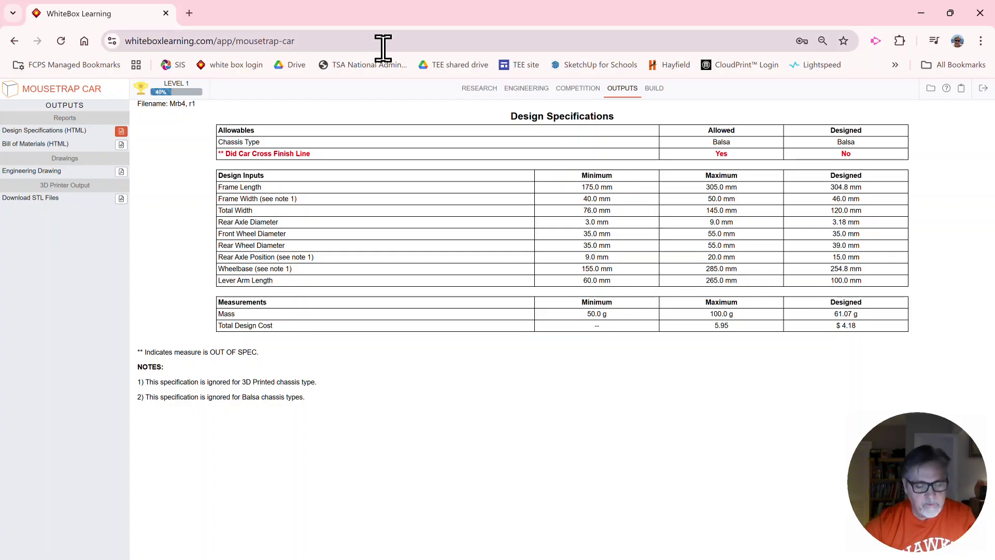
pyautogui.hotkey('alt', 'Tab')
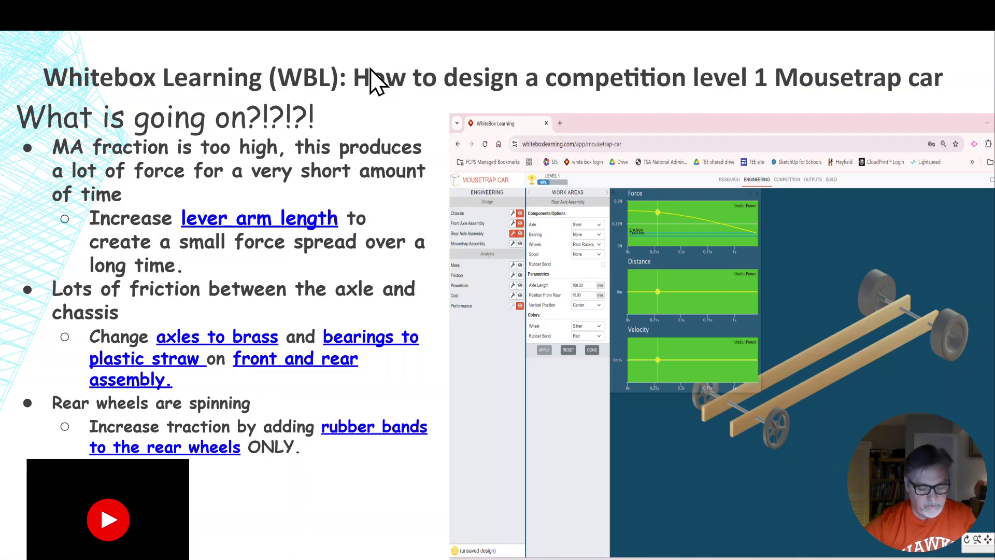
pyautogui.hotkey('alt', 'Tab')
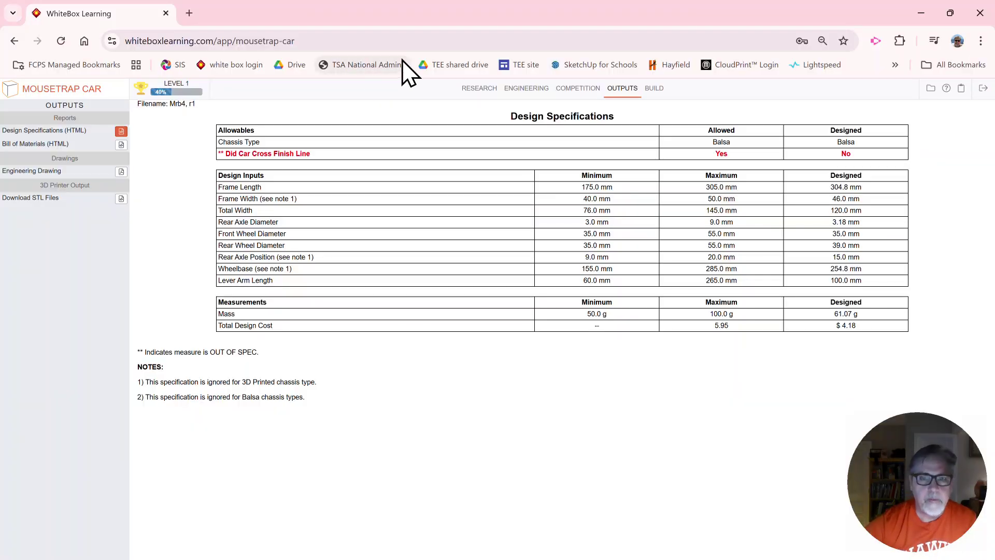
# Step: Set the mousetrap assembly's lever arm length to 175 mm and apply the change
pyautogui.click(514, 89)
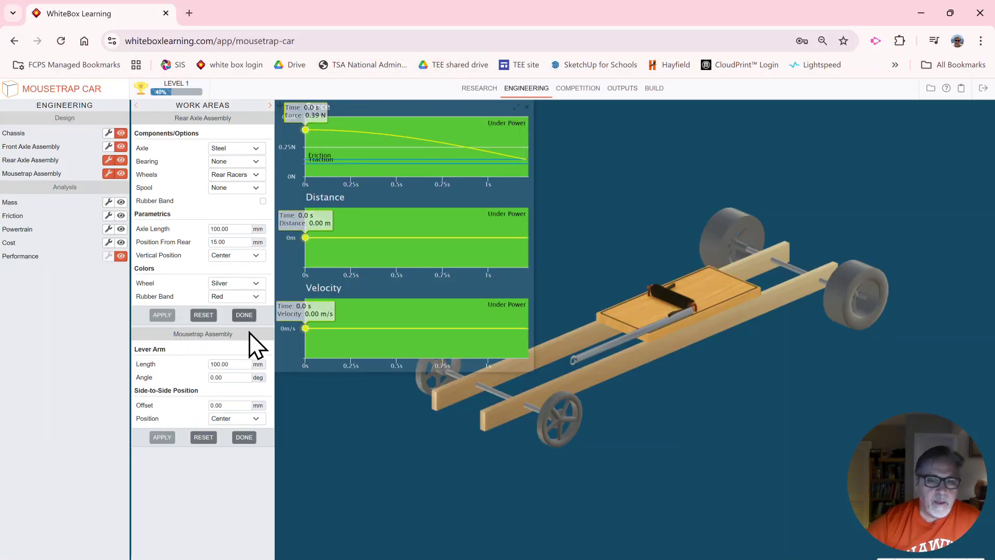
pyautogui.click(238, 361)
pyautogui.moveTo(237, 361); pyautogui.dragTo(197, 363)
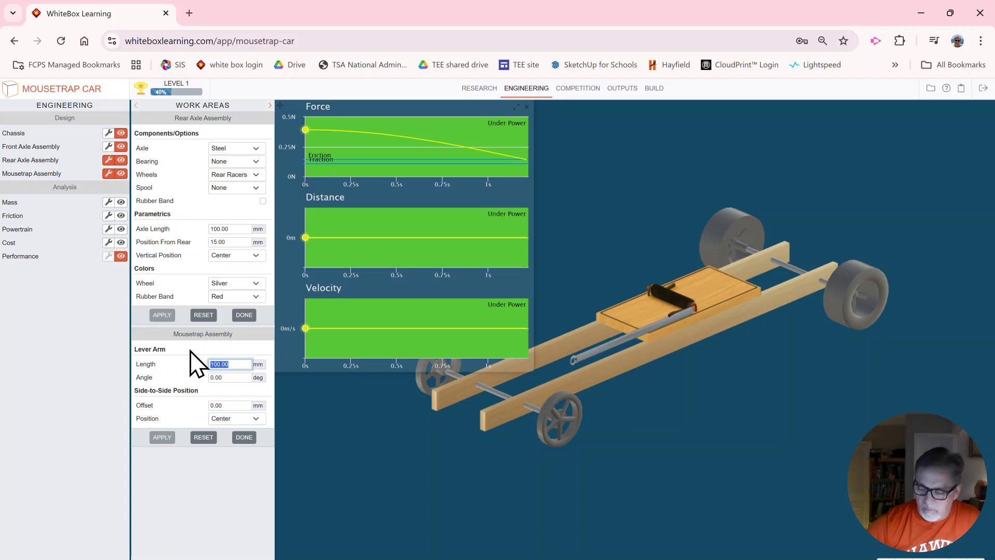
pyautogui.write('175')
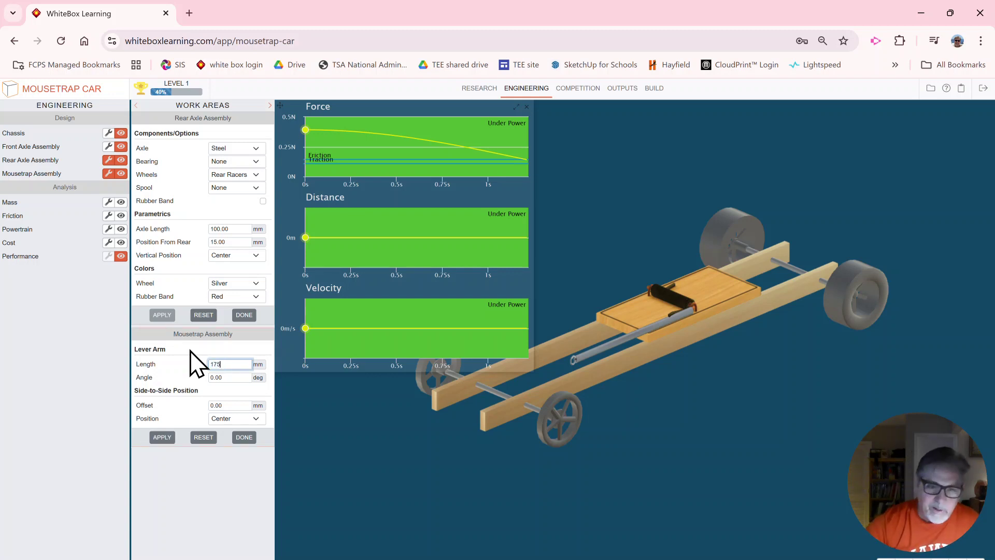
pyautogui.click(162, 438)
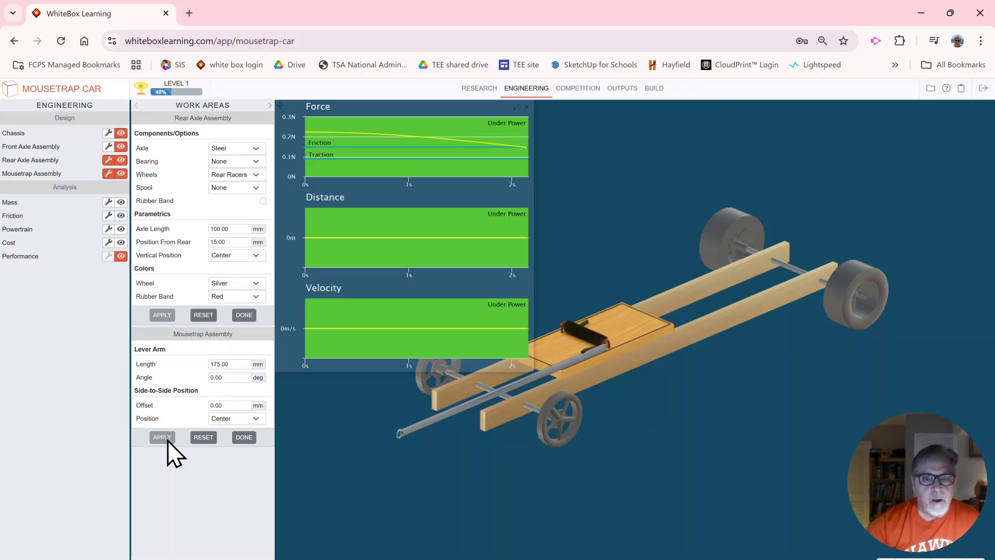
pyautogui.moveTo(422, 176)
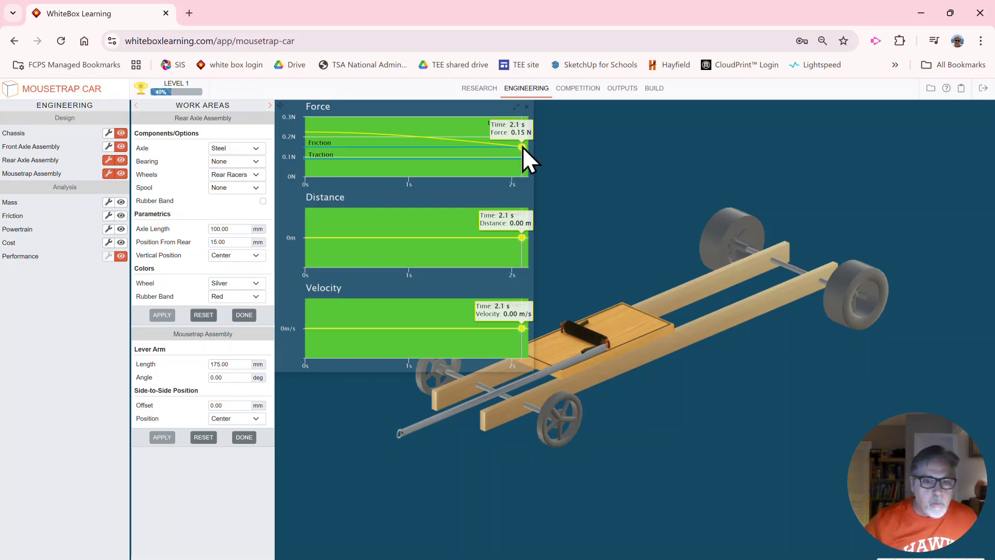
# Step: Change the rear axle to Brass and its bearing to Plastic Straw, following the slide's friction advice, and apply the changes
pyautogui.hotkey('alt', 'Tab')
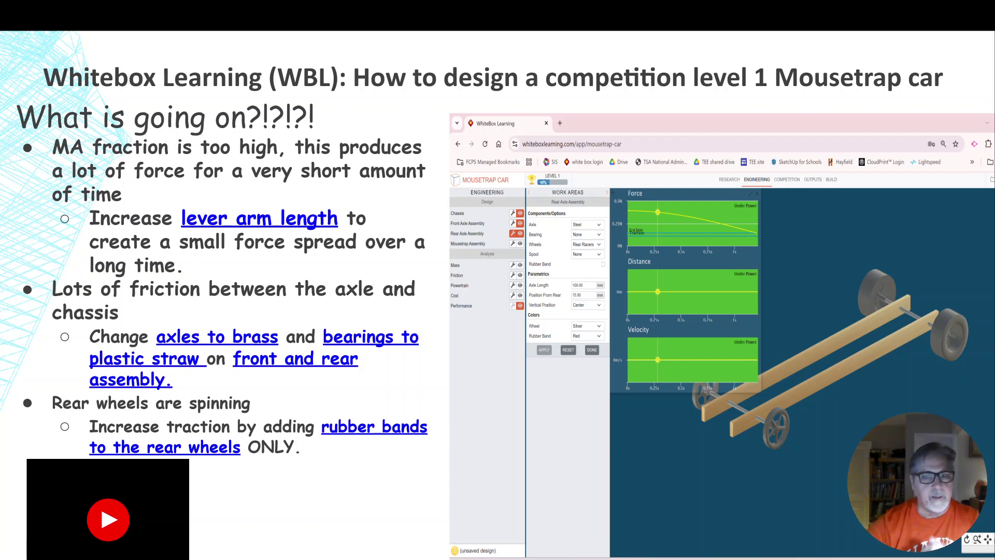
pyautogui.hotkey('alt', 'Tab')
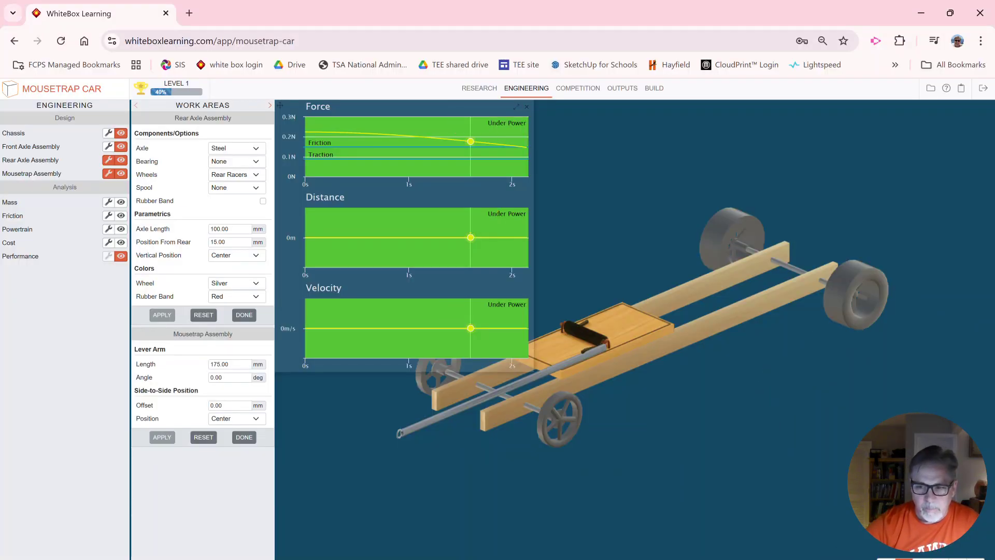
pyautogui.scroll(3, 728, 465)
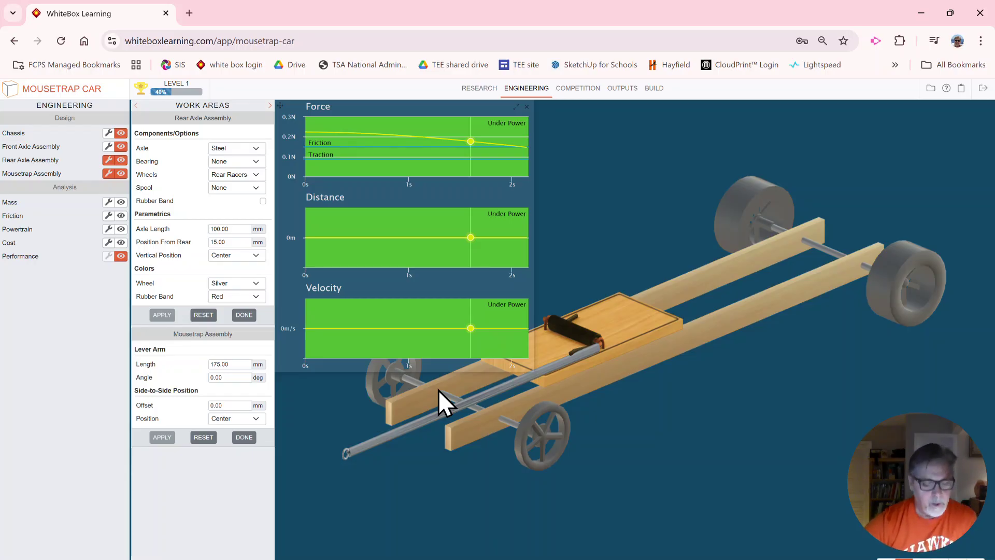
pyautogui.hotkey('alt', 'Tab')
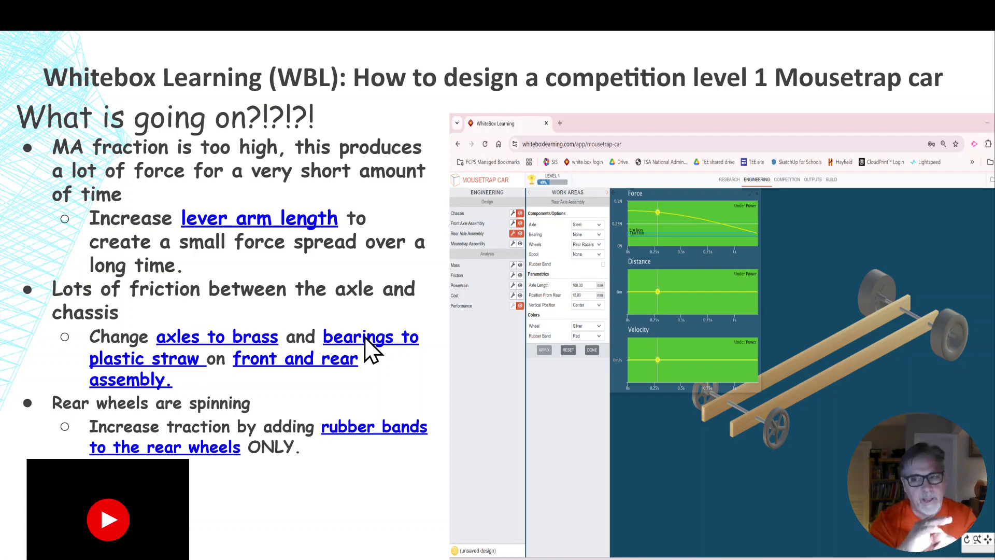
pyautogui.hotkey('alt', 'Tab')
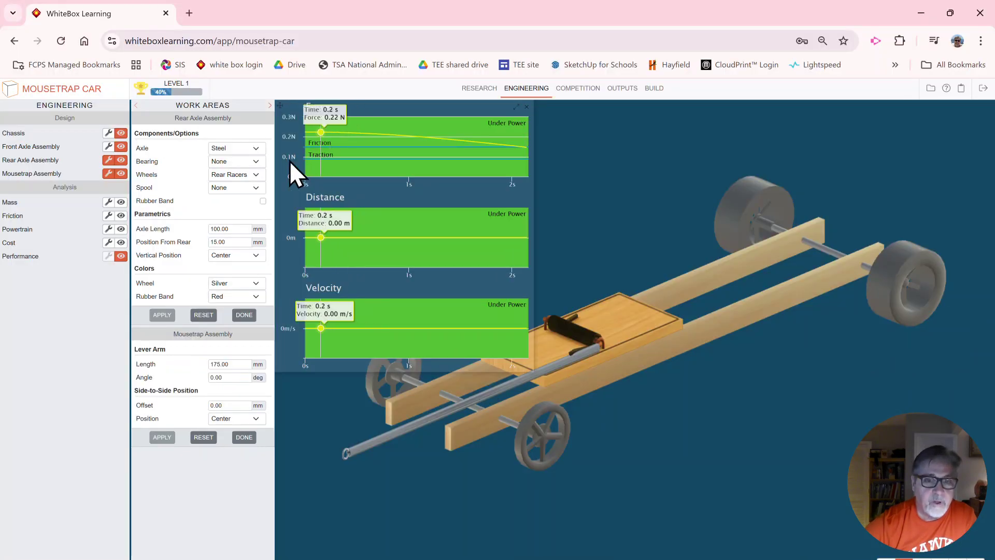
pyautogui.click(257, 148)
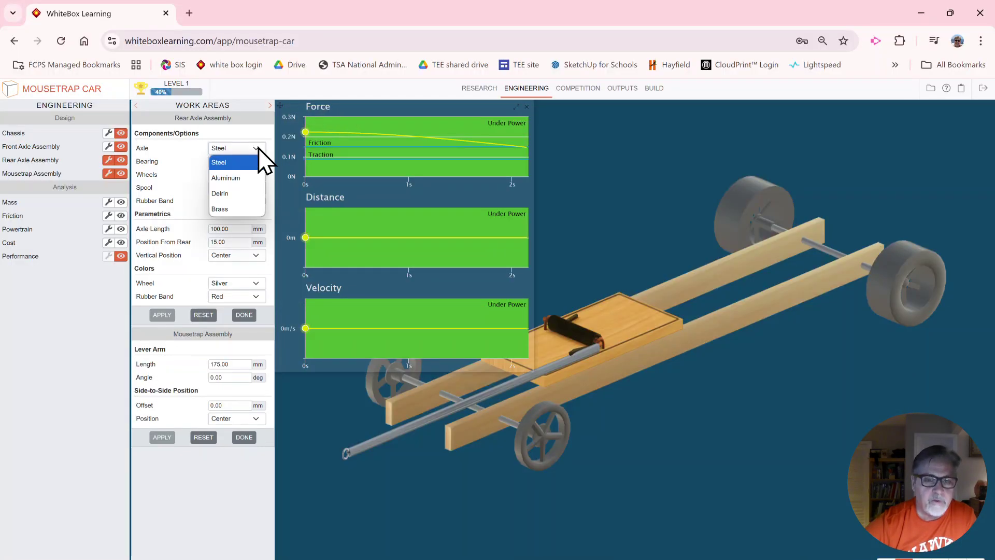
pyautogui.click(230, 209)
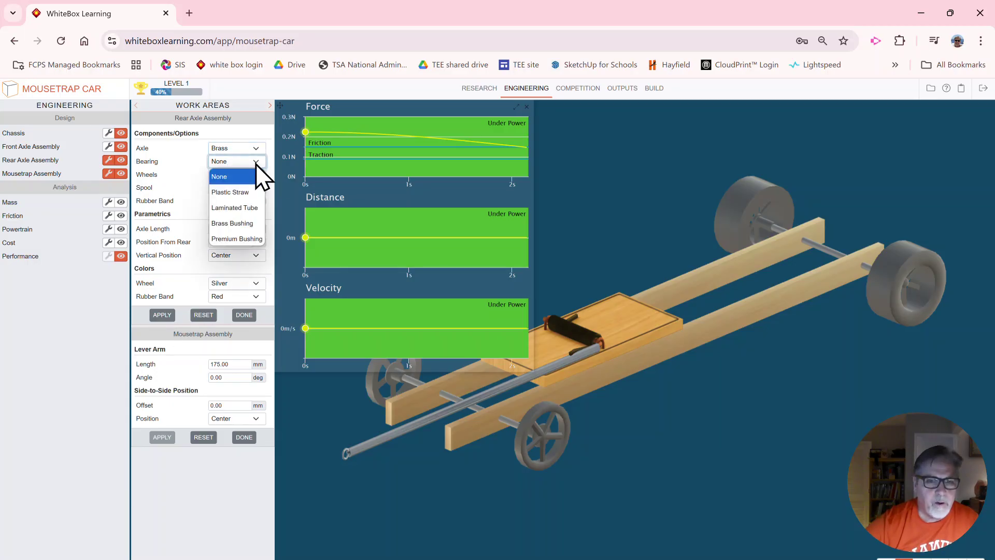
pyautogui.click(231, 195)
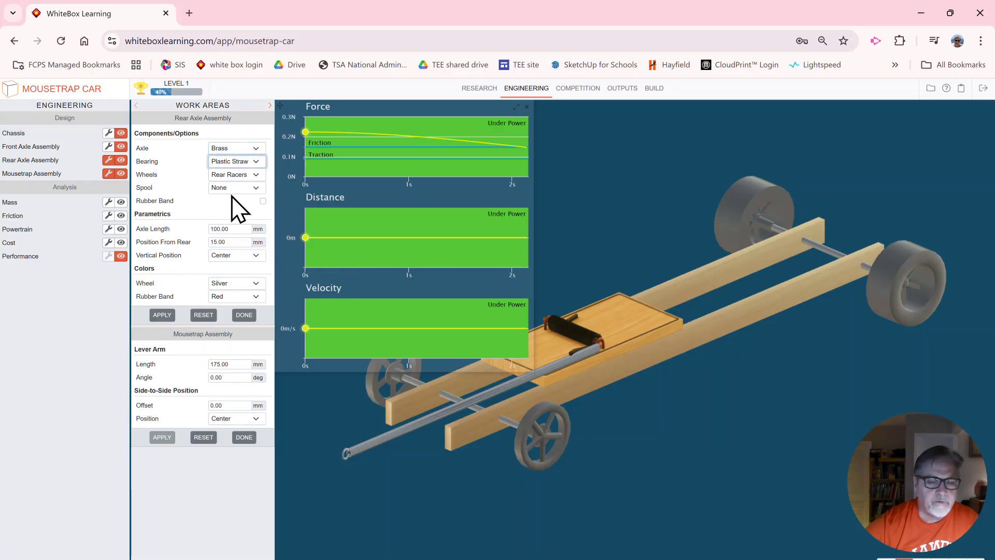
pyautogui.click(161, 316)
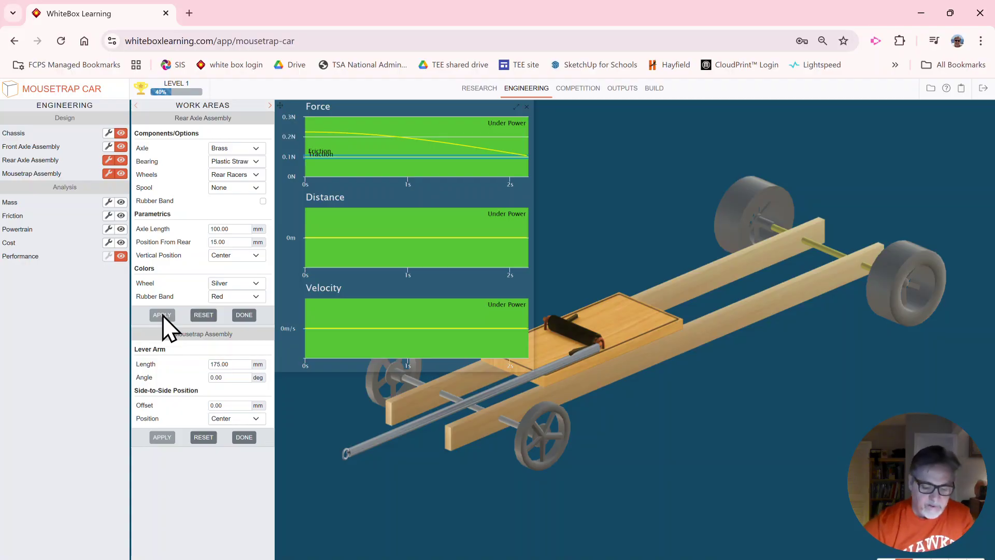
pyautogui.hotkey('alt', 'Tab')
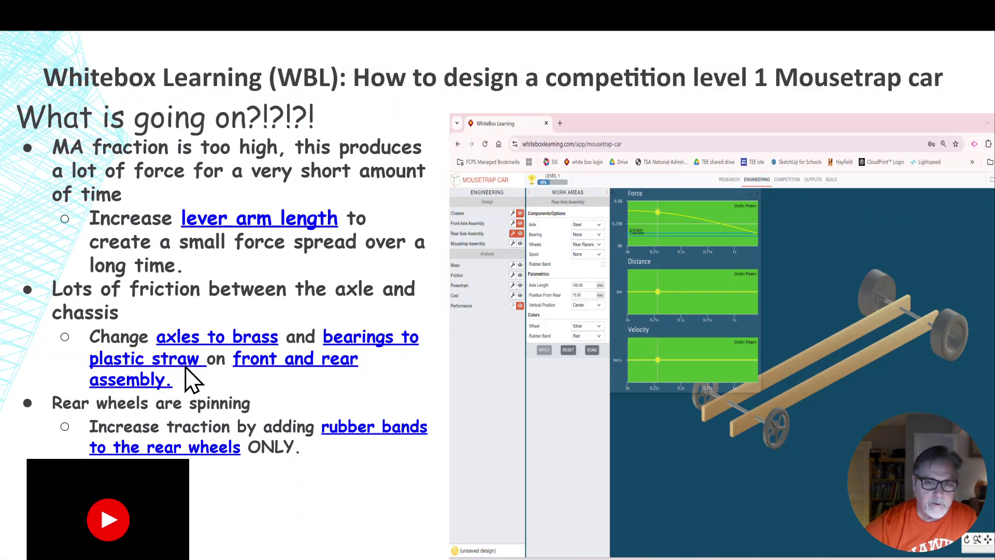
pyautogui.hotkey('alt', 'Tab')
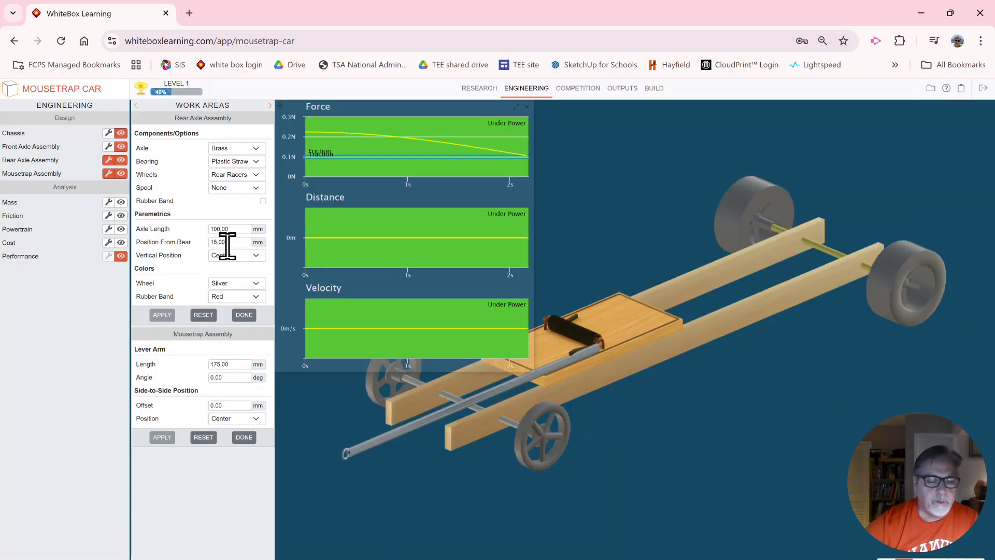
# Step: Change the front axle to Brass and its bearing to Plastic Straw, and apply the front axle assembly changes
pyautogui.click(110, 147)
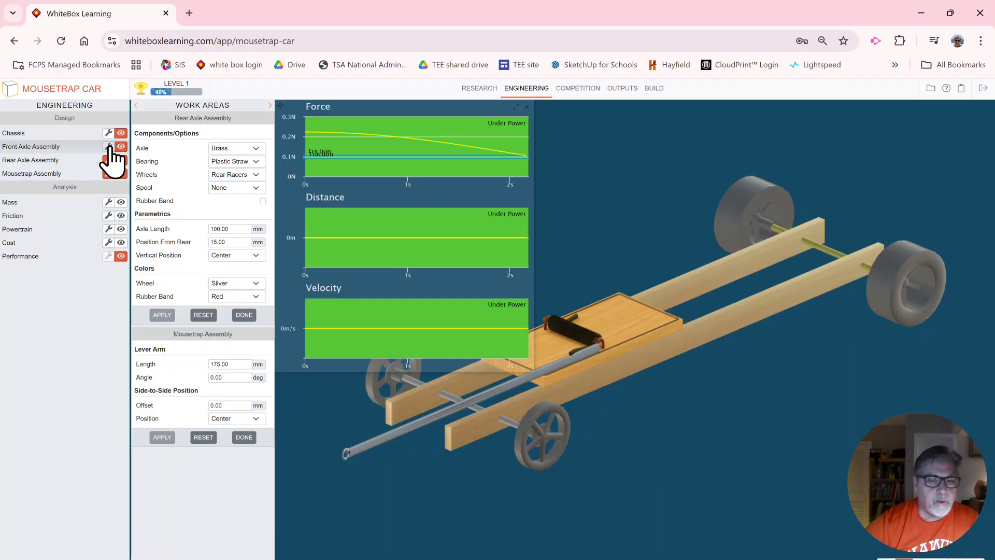
pyautogui.click(245, 149)
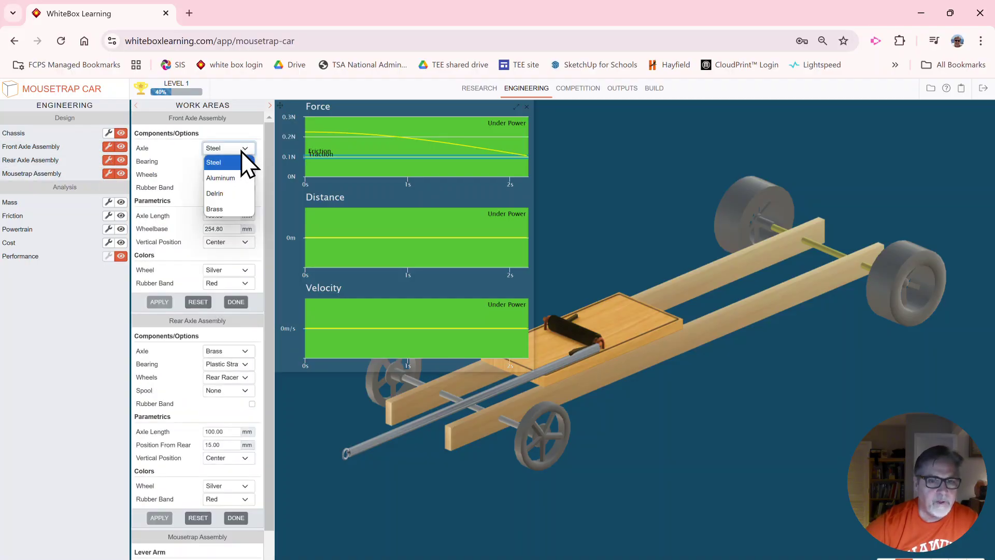
pyautogui.click(223, 210)
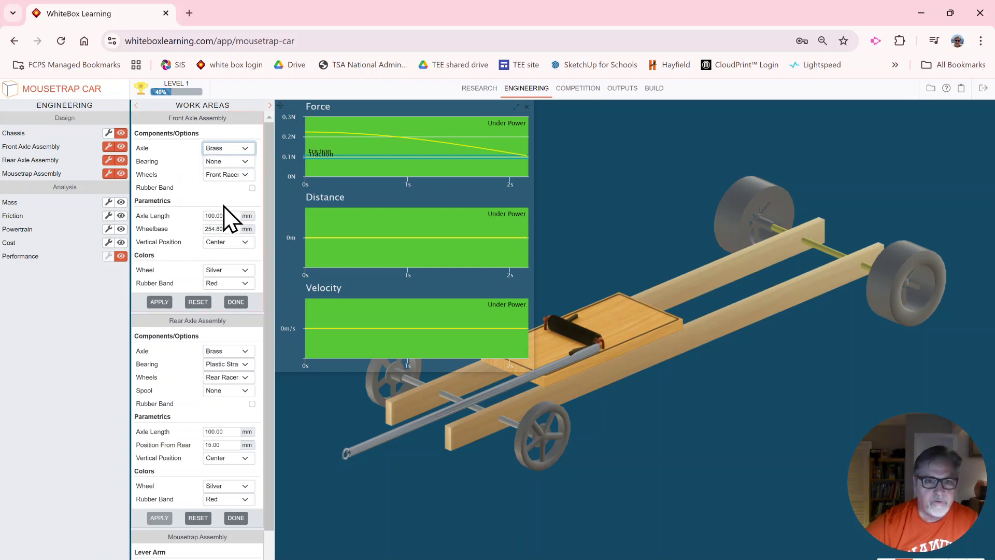
pyautogui.click(244, 161)
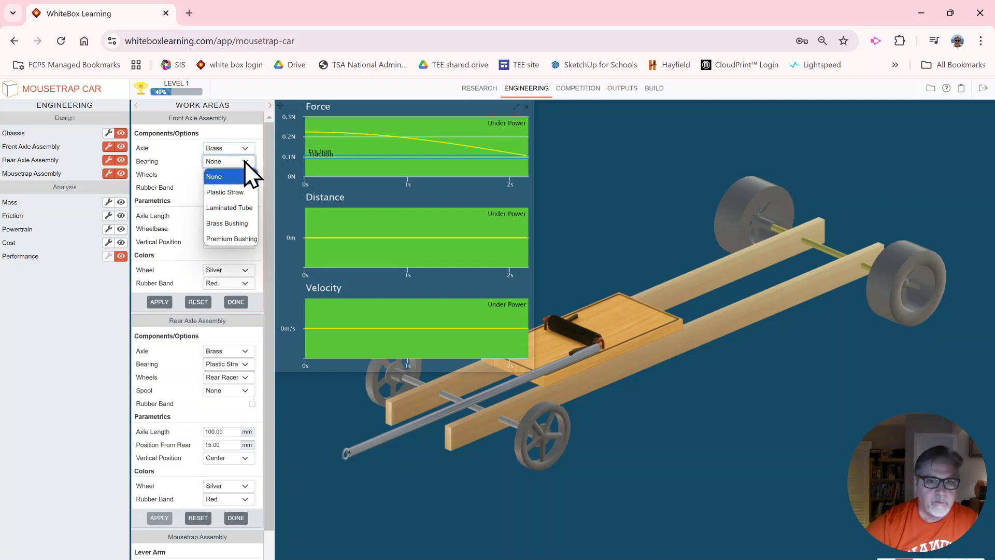
pyautogui.click(235, 197)
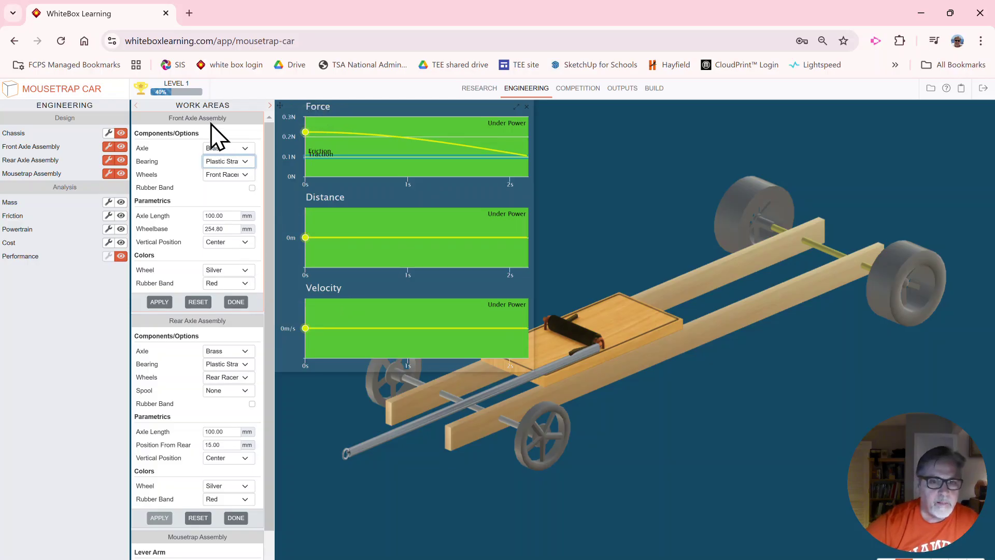
pyautogui.click(166, 300)
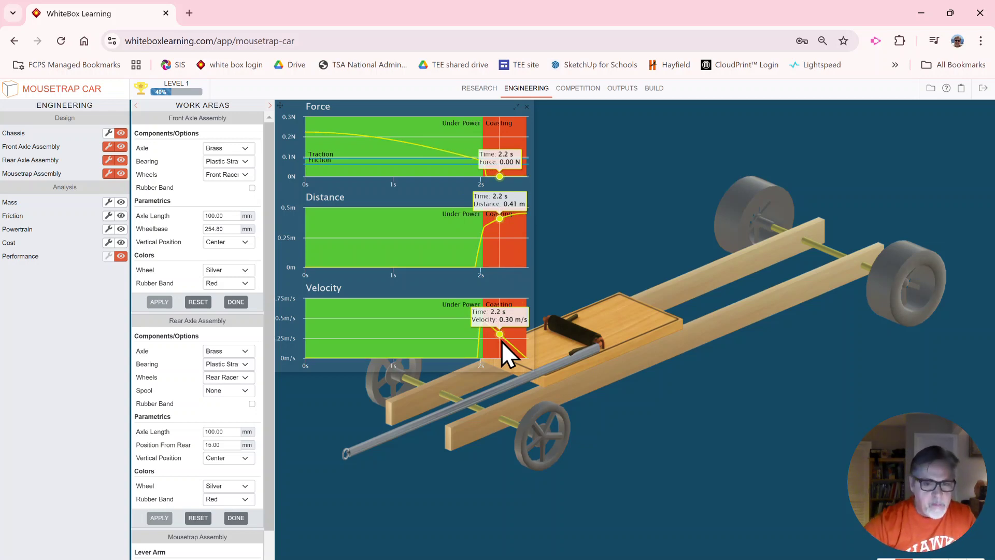
# Step: Switch to the presentation and read its advice on spinning rear wheels
pyautogui.hotkey('alt', 'Tab')
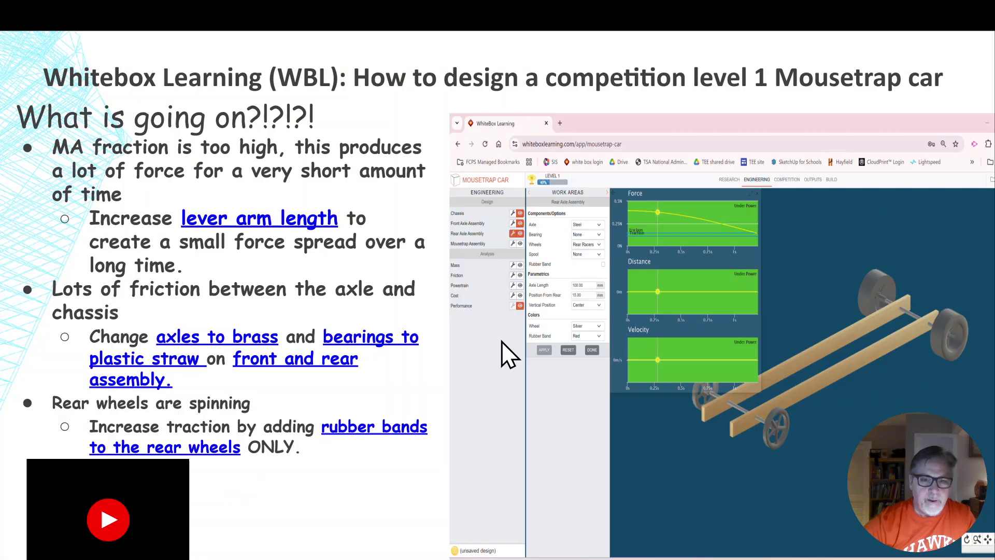